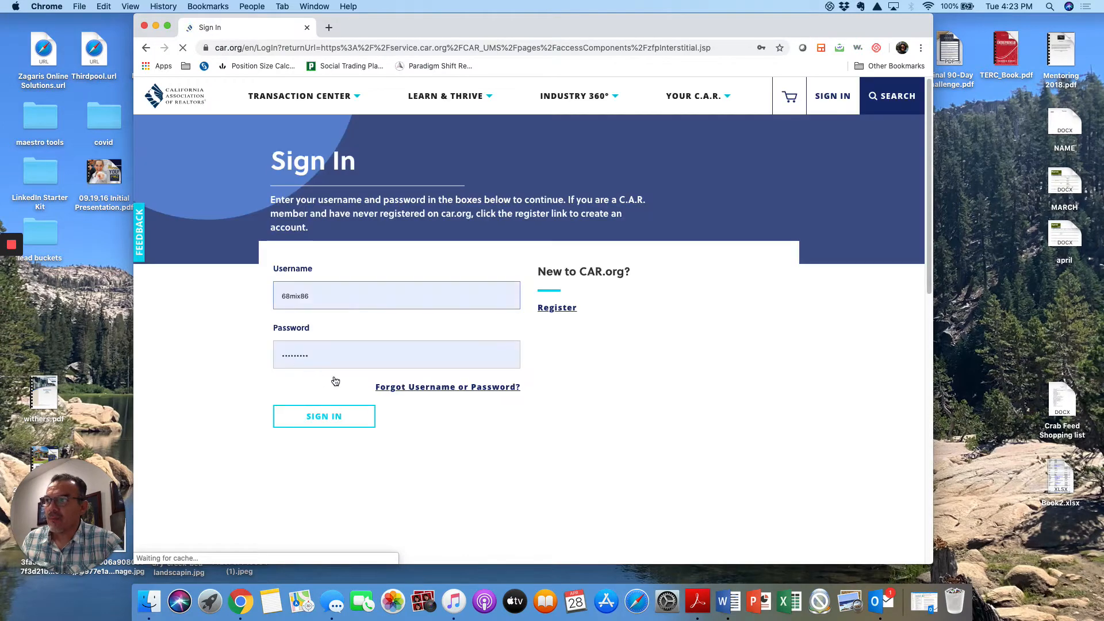
# - Sign in to the C.A.R. member account with the prefilled credentials and launch zipForm Plus
pyautogui.click(337, 421)
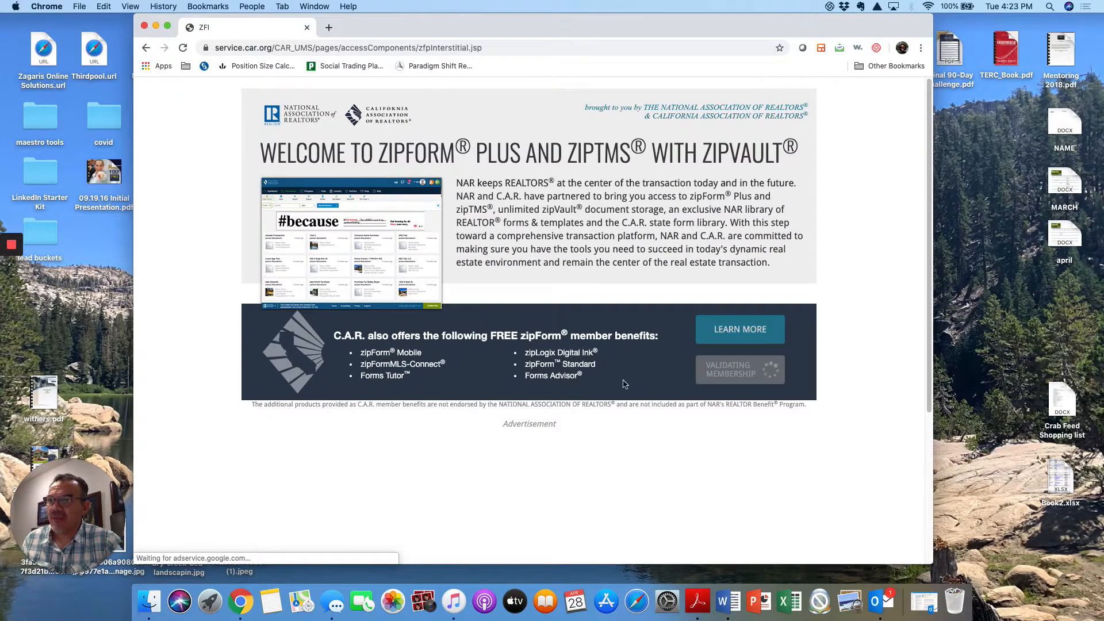
pyautogui.click(741, 374)
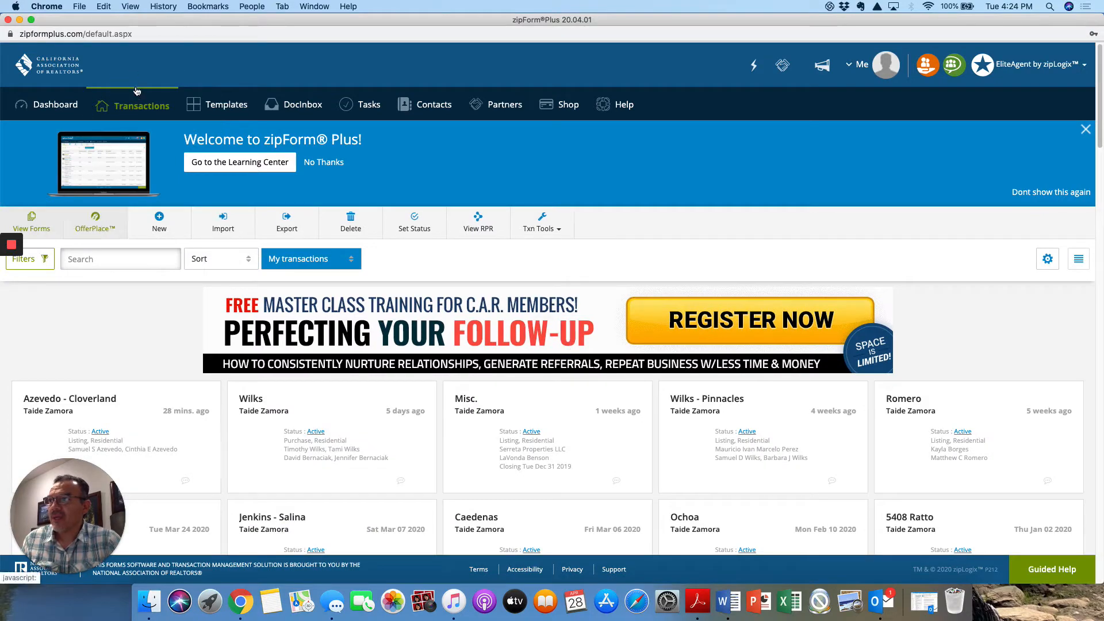
# - Look through the existing transactions and the dashboard overview, and return to the transaction list
pyautogui.scroll(-5, 537, 409)
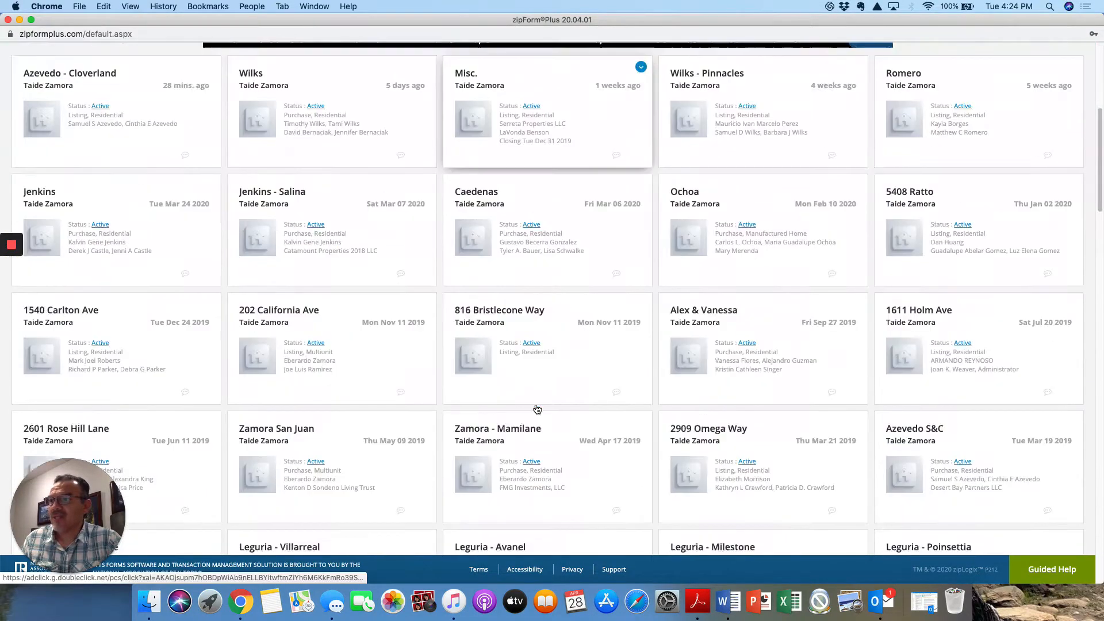
pyautogui.scroll(-15, 536, 409)
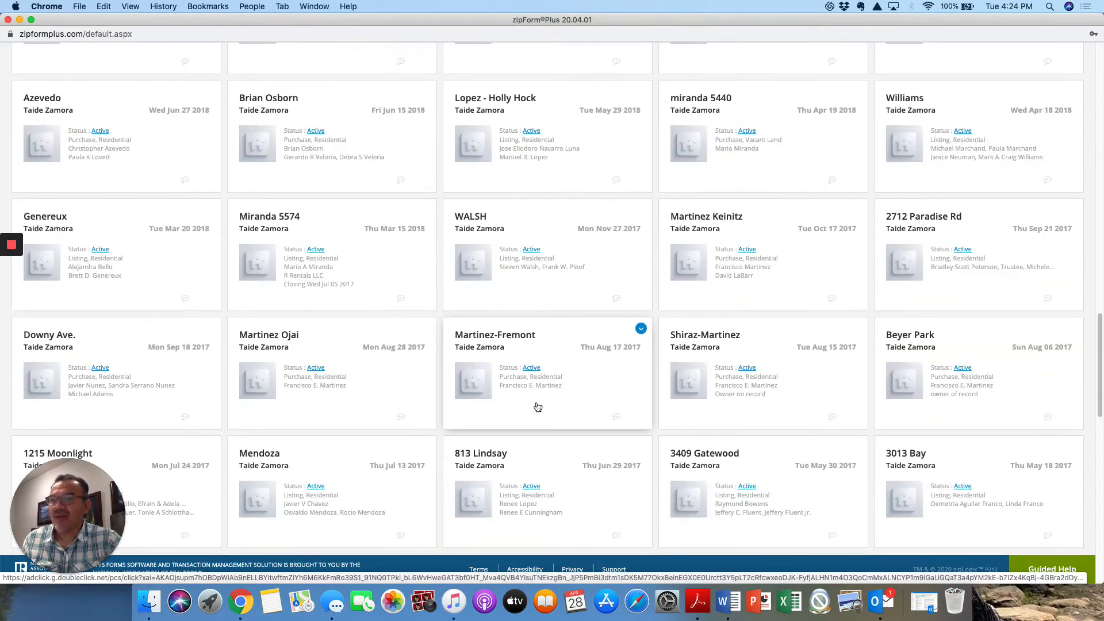
pyautogui.scroll(20, 537, 407)
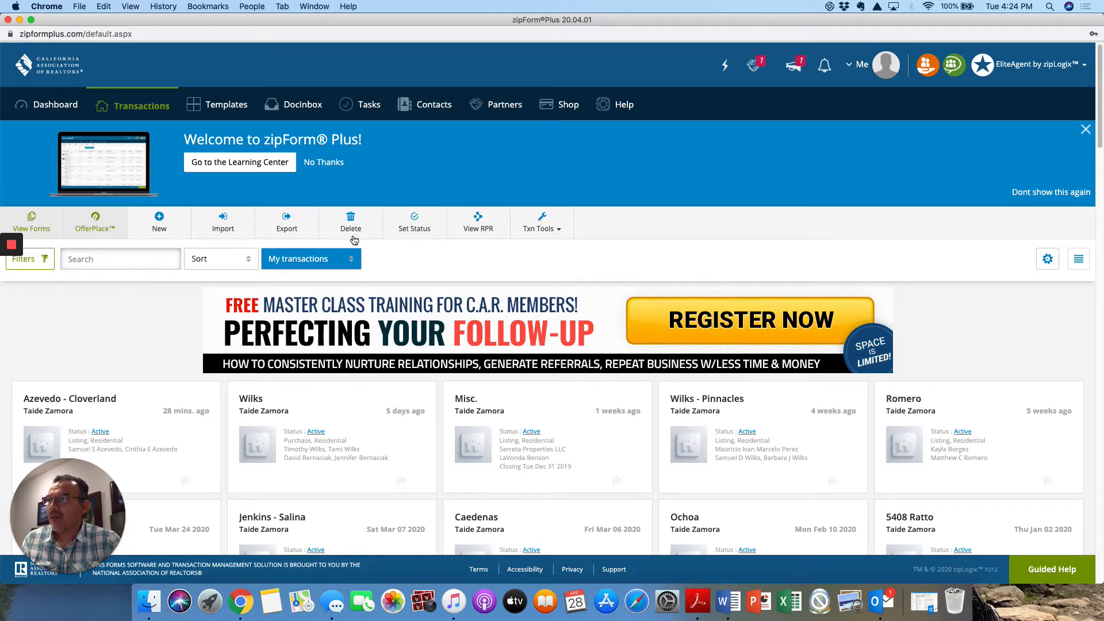
pyautogui.click(53, 106)
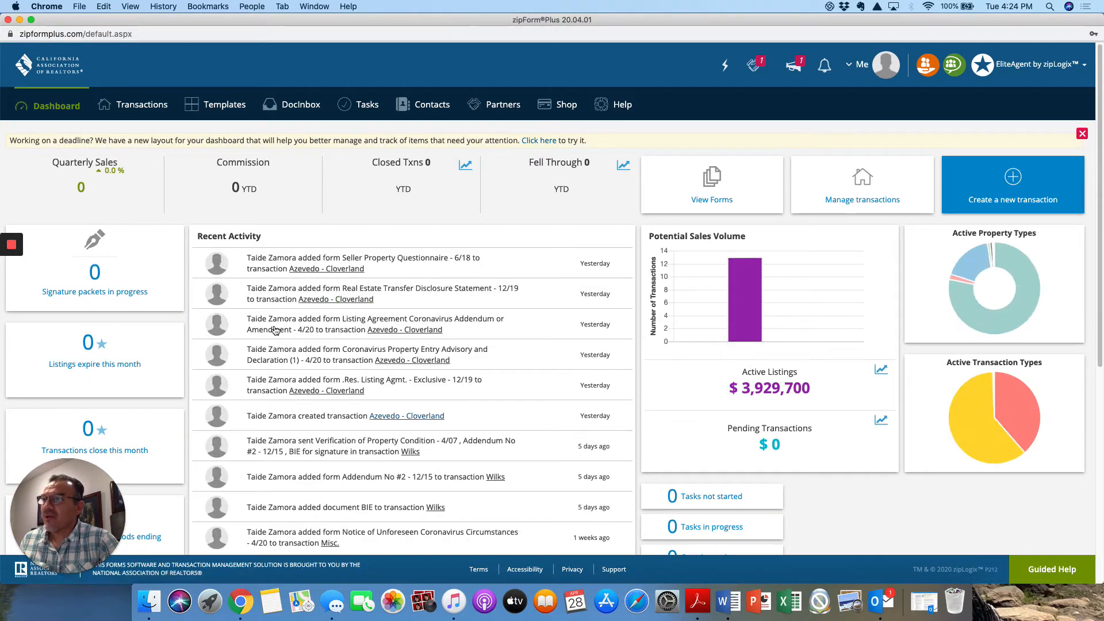
pyautogui.click(148, 113)
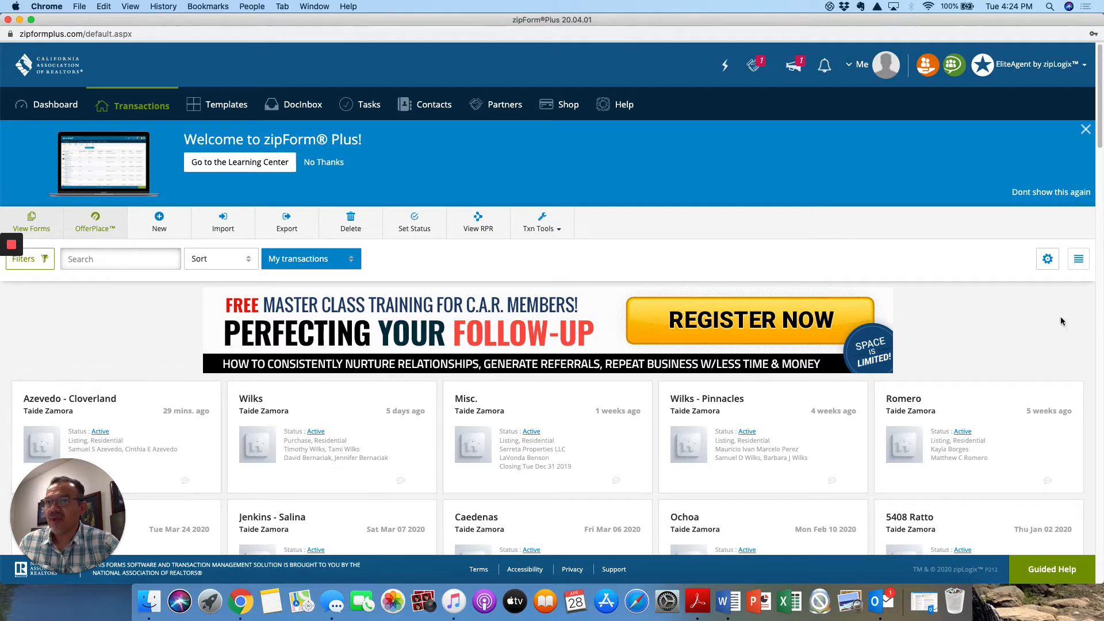
pyautogui.scroll(-1, 526, 417)
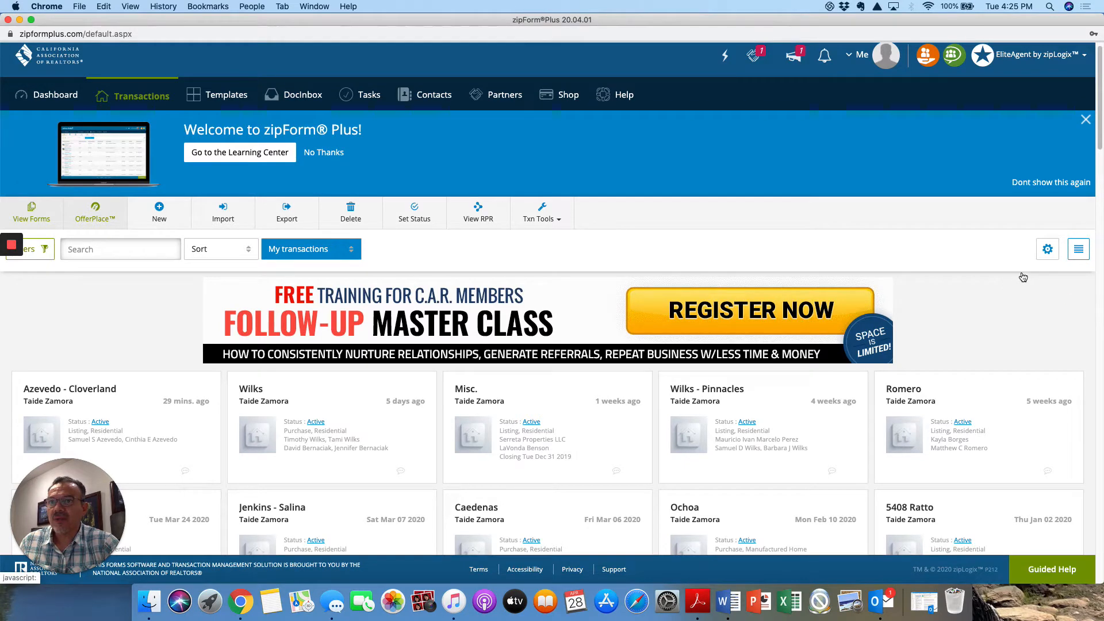
pyautogui.click(1078, 248)
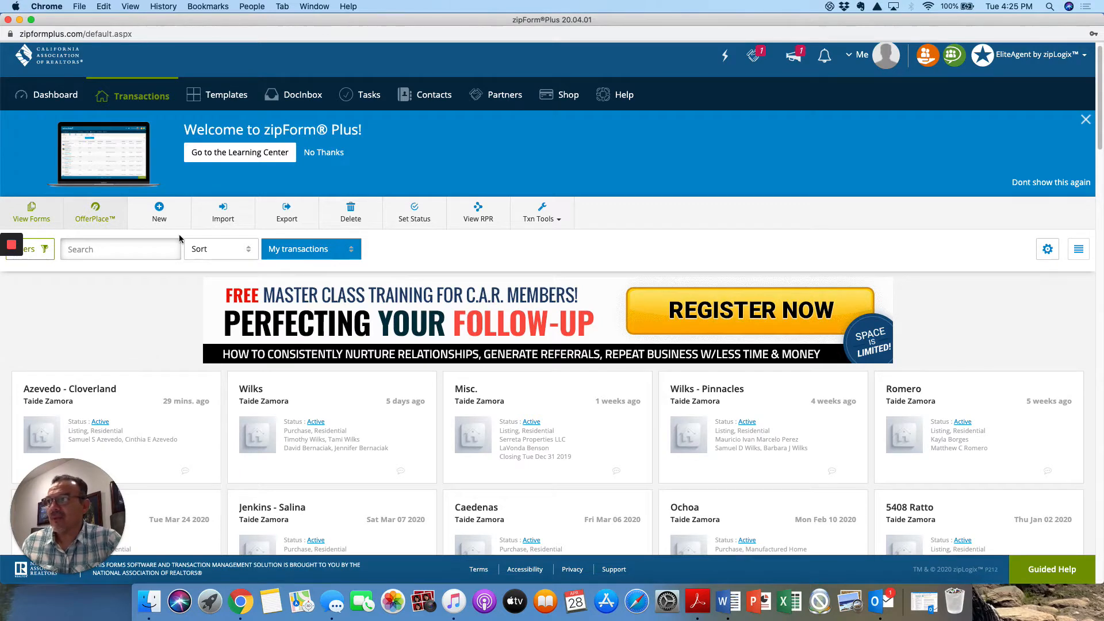
# - Create a new purchase or offer transaction named "Sample trans" with the Residential category and save it
pyautogui.click(161, 211)
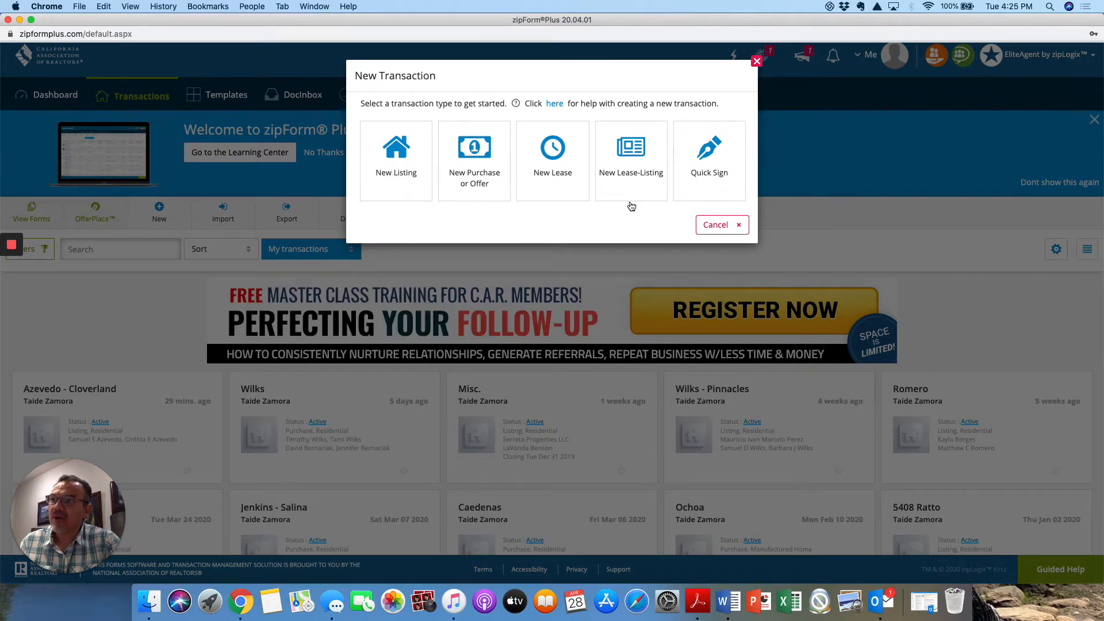
pyautogui.click(467, 154)
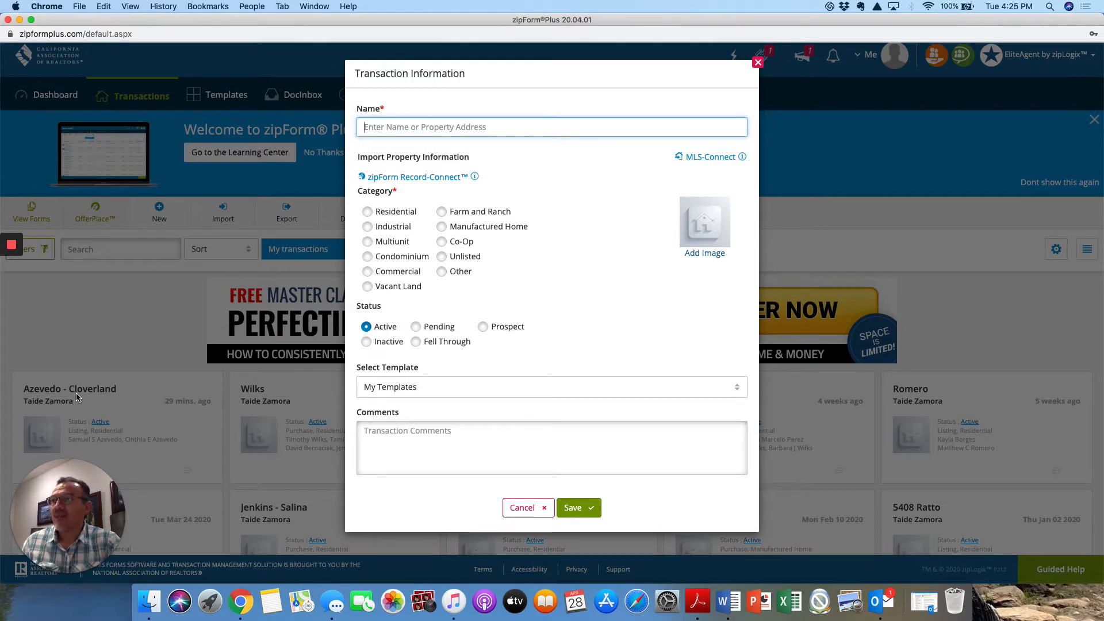
pyautogui.write('Samol')
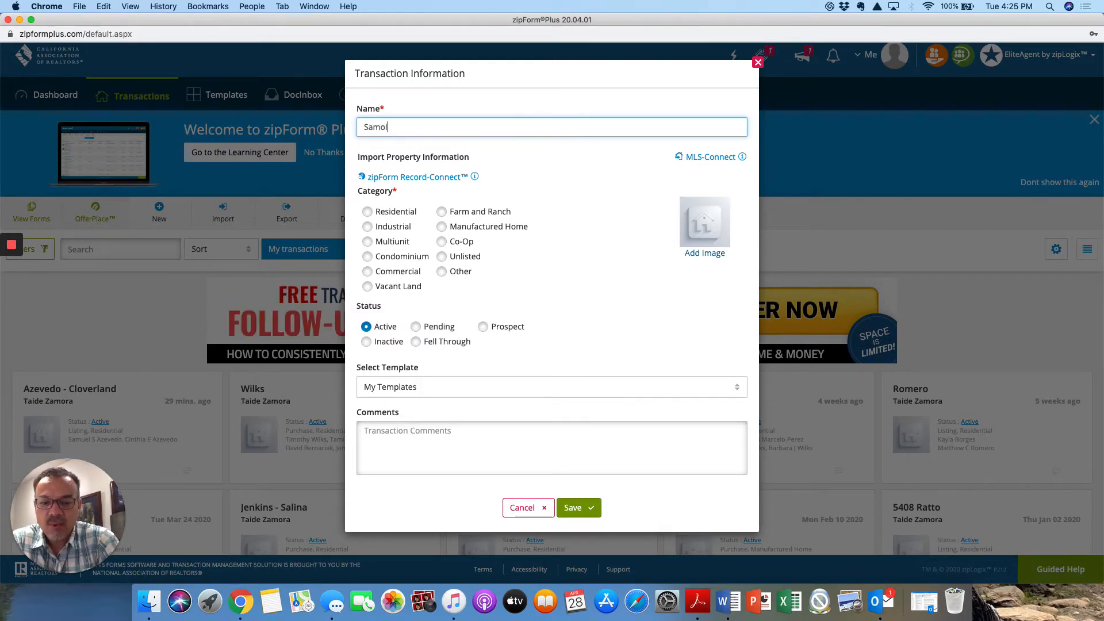
pyautogui.press('BackSpace')
pyautogui.write('ple')
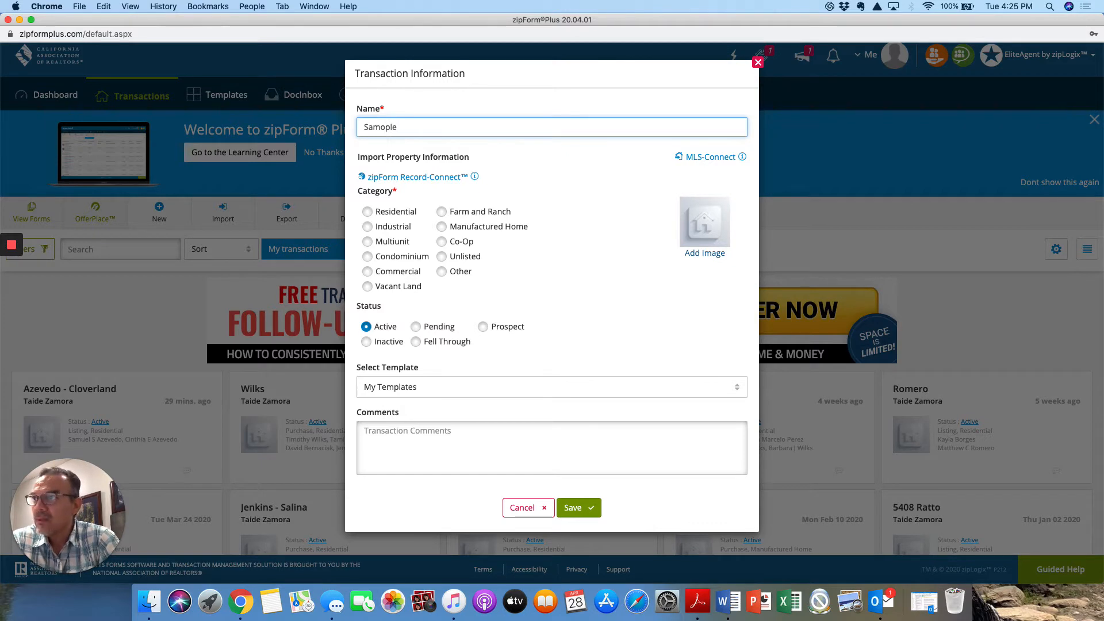
pyautogui.write('pl')
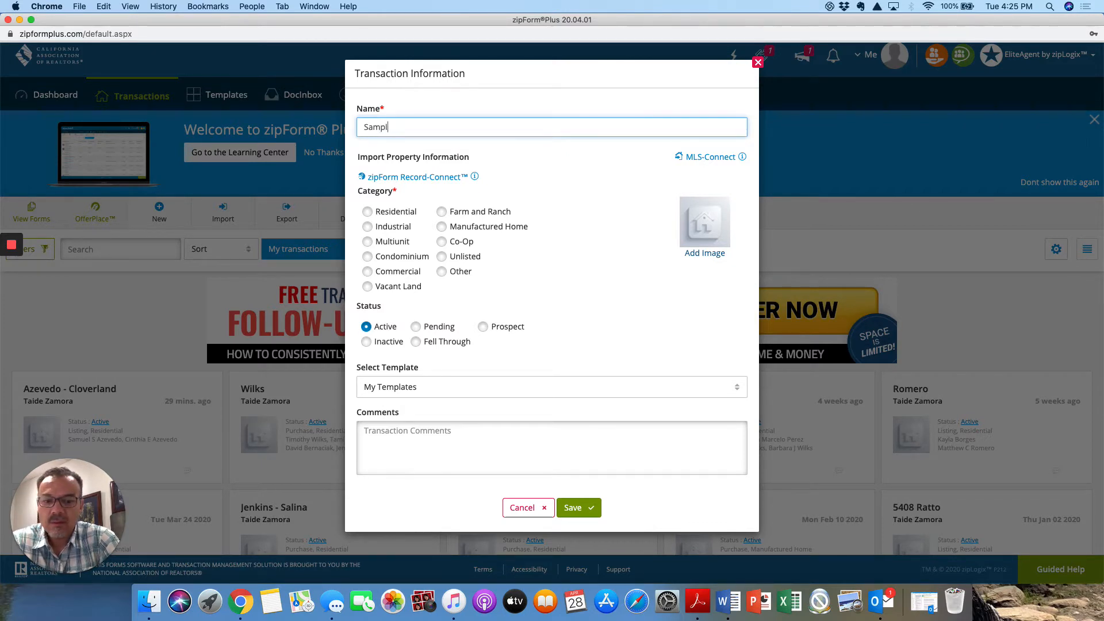
pyautogui.write('e trans')
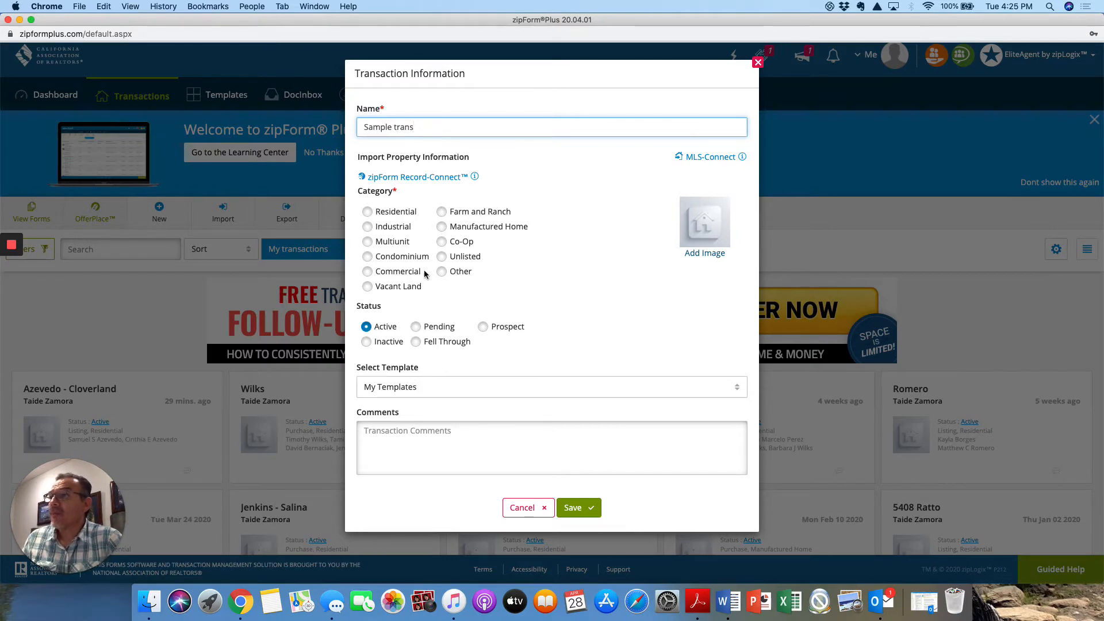
pyautogui.click(367, 211)
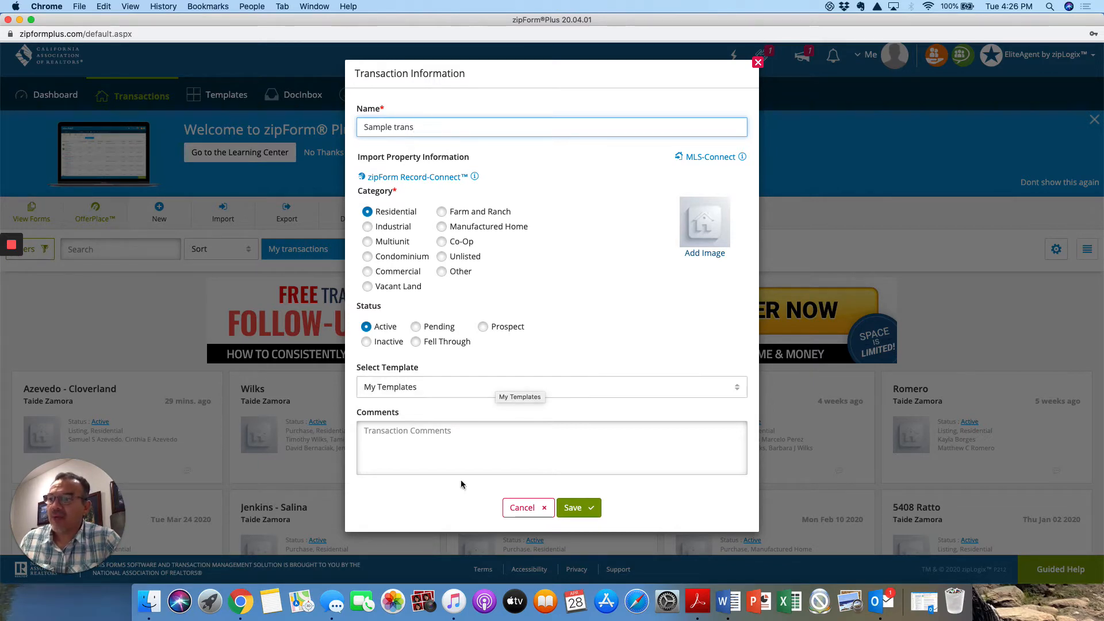
pyautogui.click(581, 499)
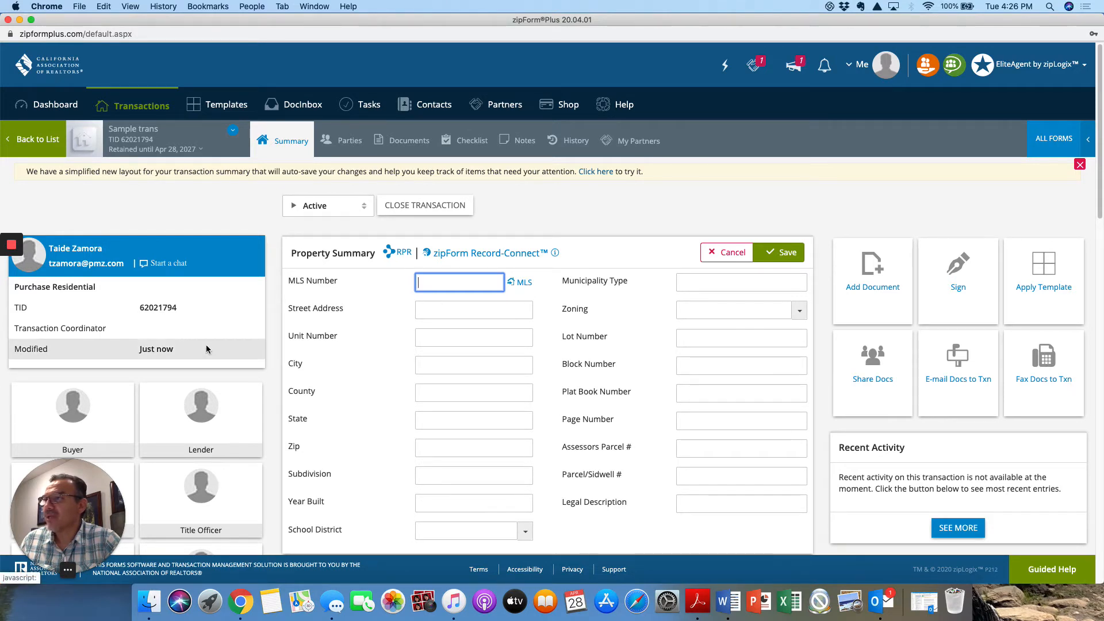
# - Add the Residential Purchase Agreement from the California Association of REALTORS form library to the transaction's documents
pyautogui.click(407, 142)
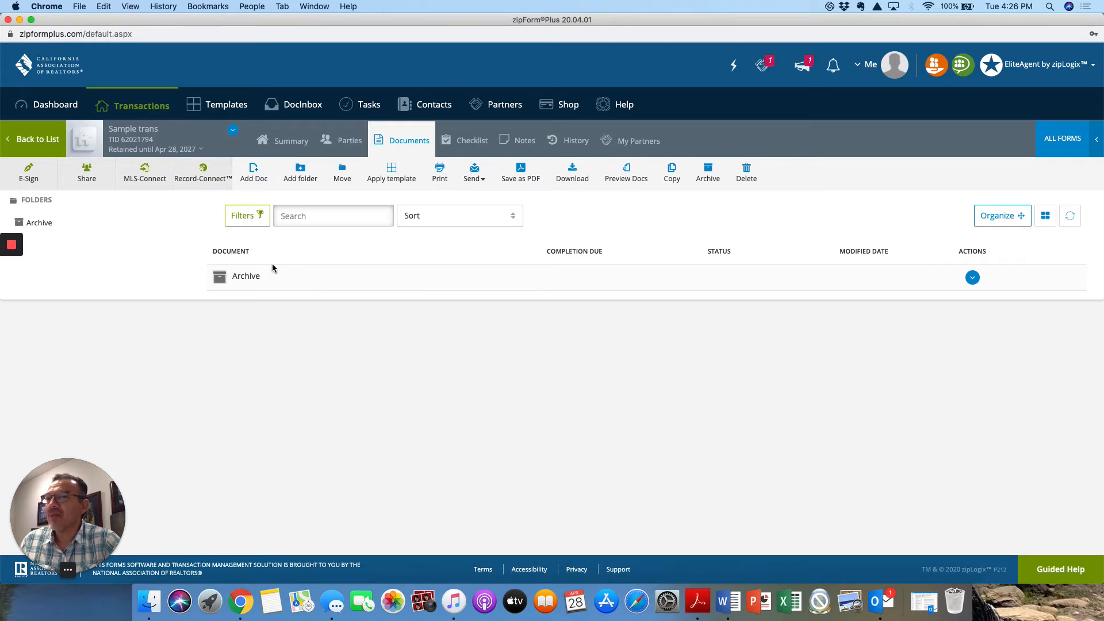
pyautogui.click(1061, 138)
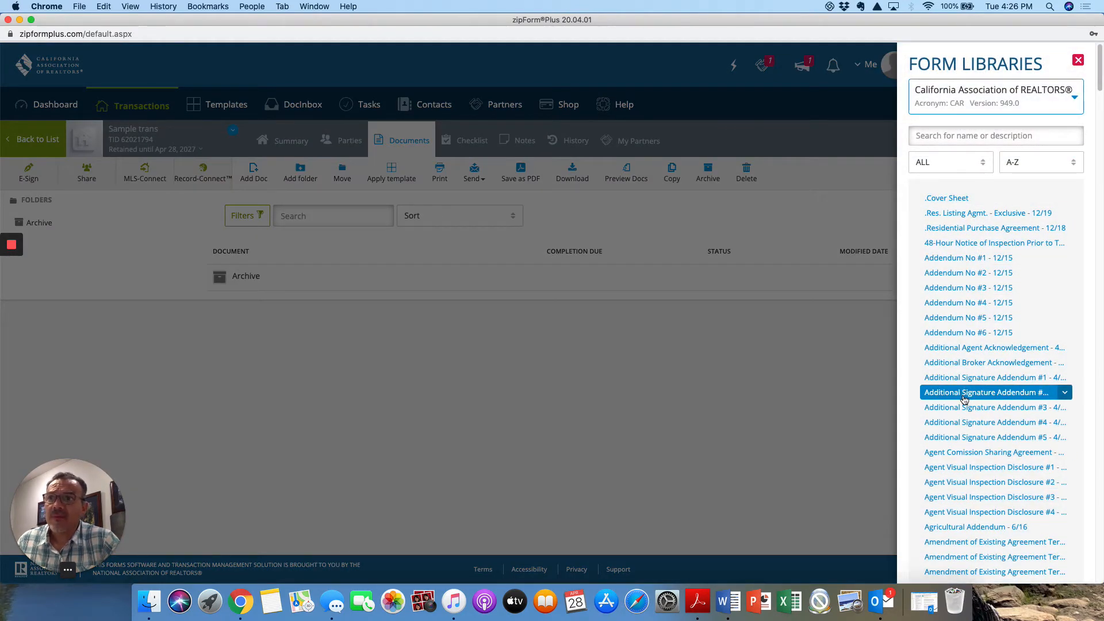
pyautogui.click(998, 232)
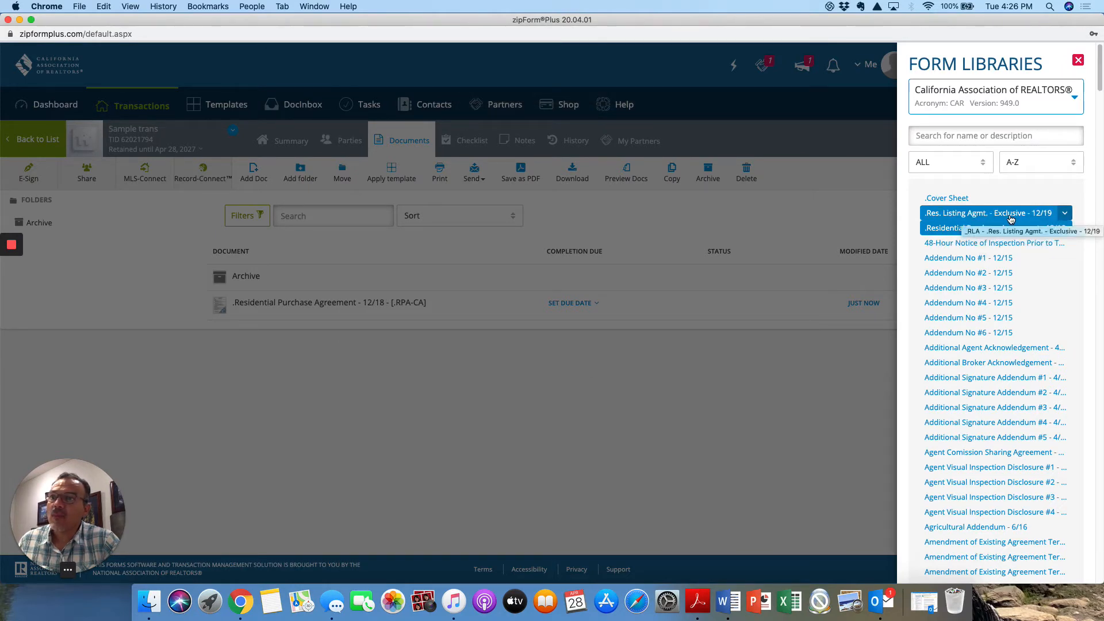
pyautogui.click(605, 423)
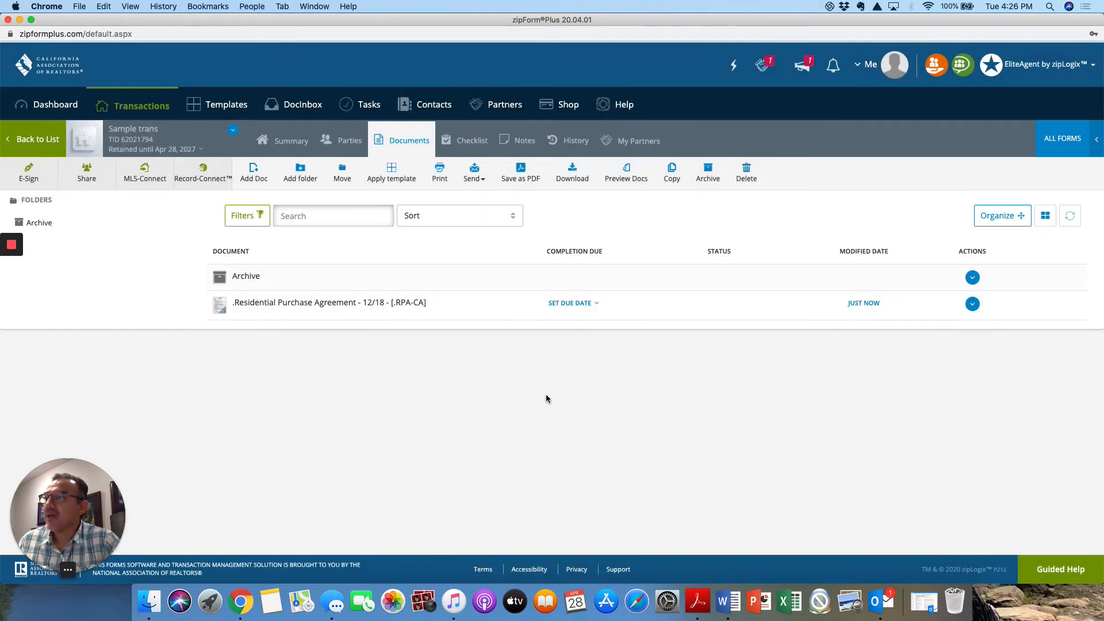
# - Open the Residential Purchase Agreement and examine its agency disclosures, offer and finance terms, signature sections and attached advisories
pyautogui.click(257, 309)
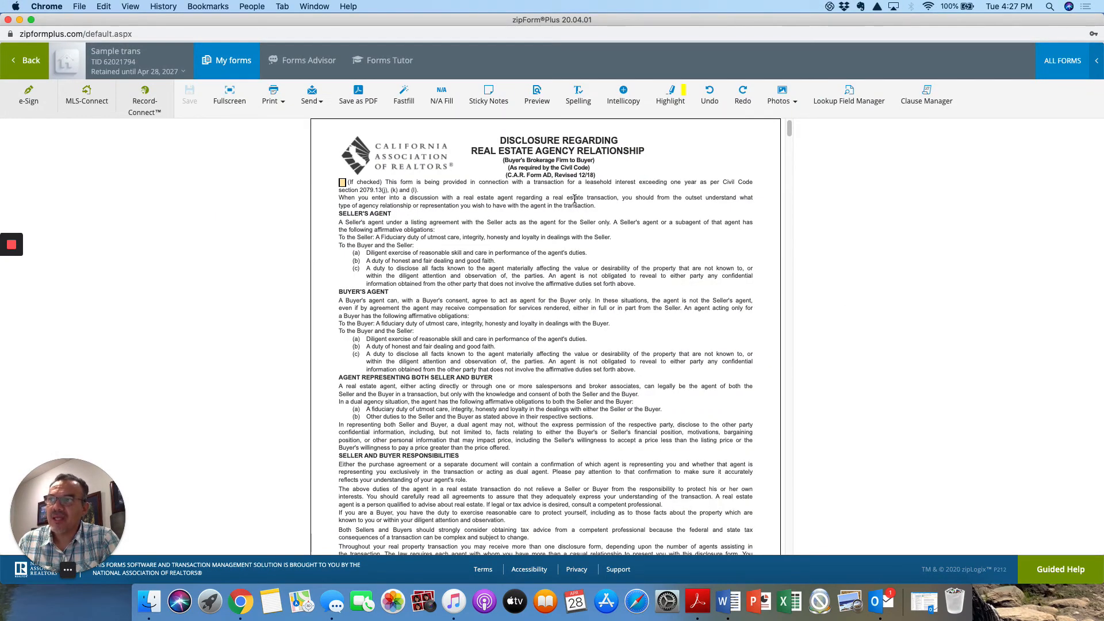
pyautogui.scroll(-15, 556, 172)
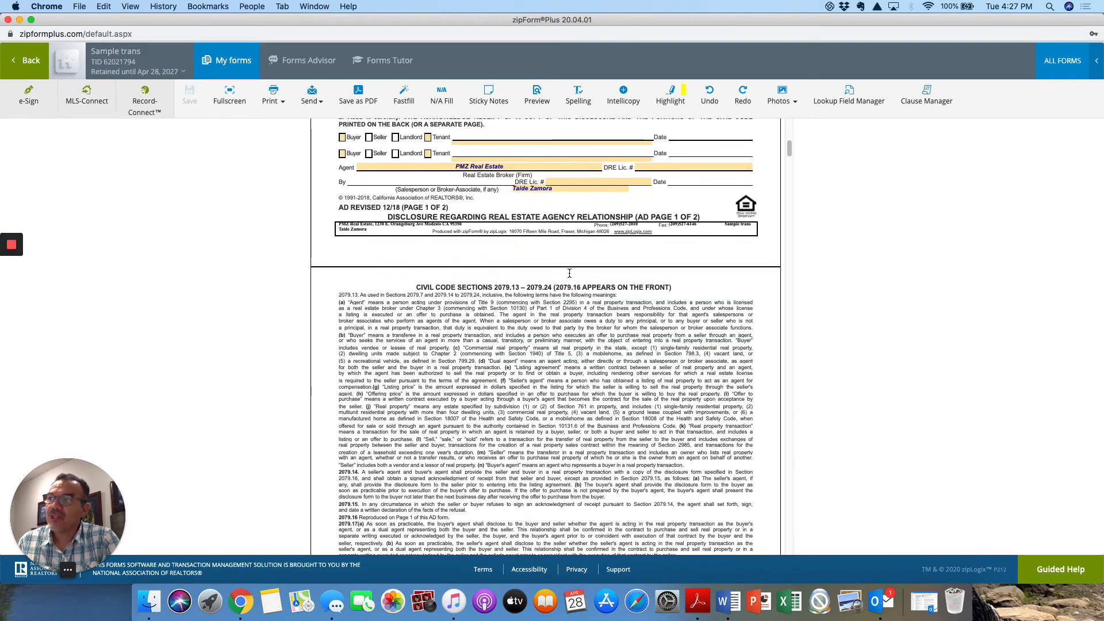
pyautogui.scroll(-5, 571, 276)
pyautogui.scroll(-5, 570, 276)
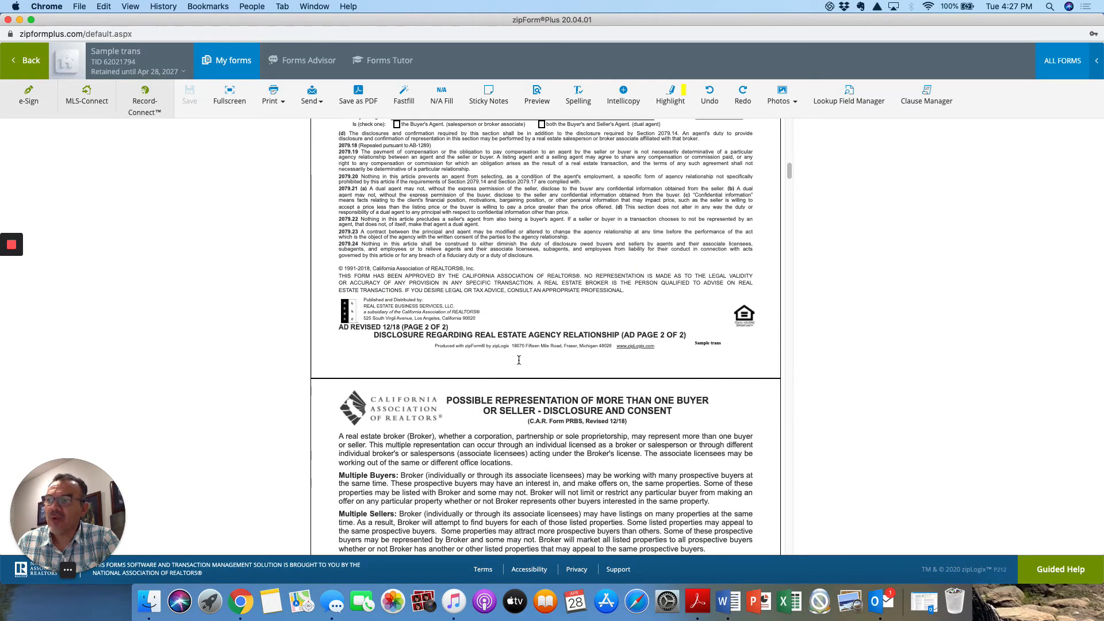
pyautogui.scroll(-3, 573, 397)
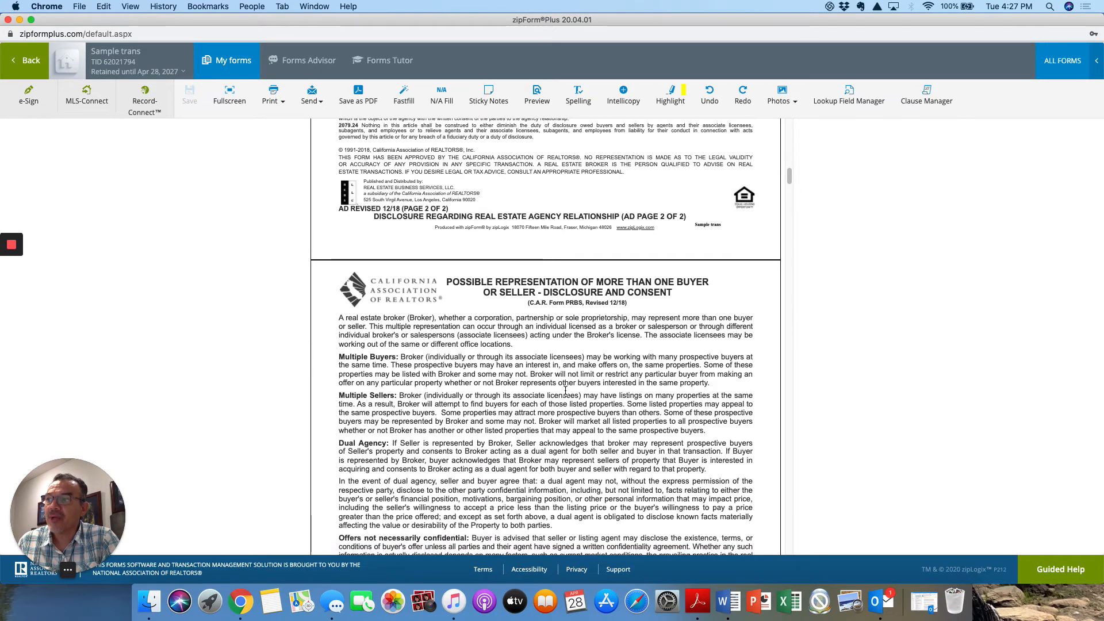
pyautogui.scroll(-12, 565, 389)
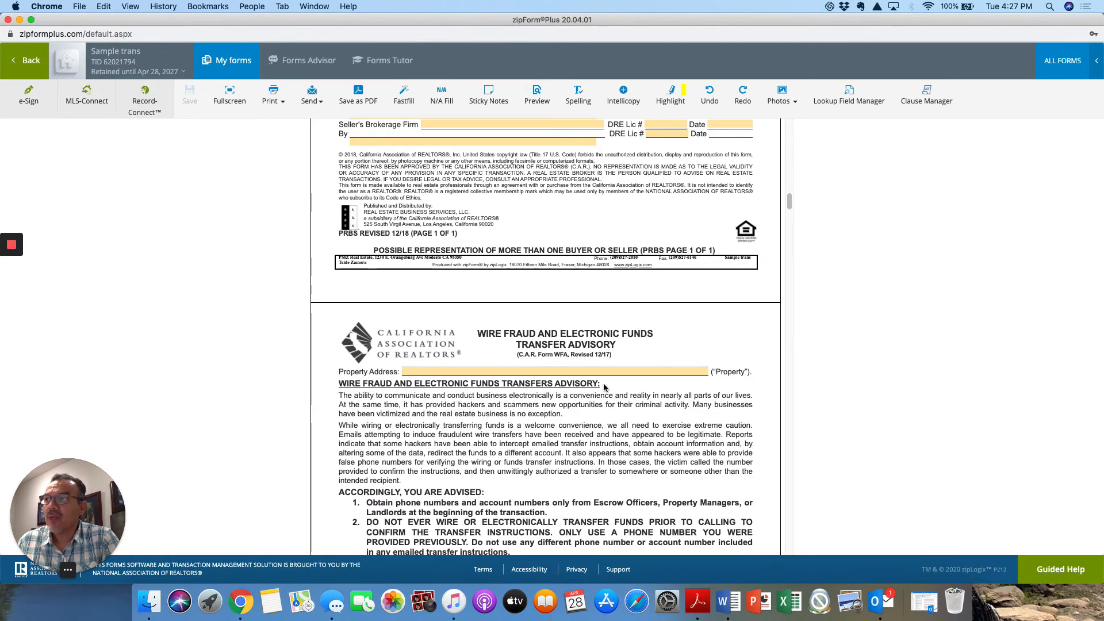
pyautogui.scroll(-12, 566, 373)
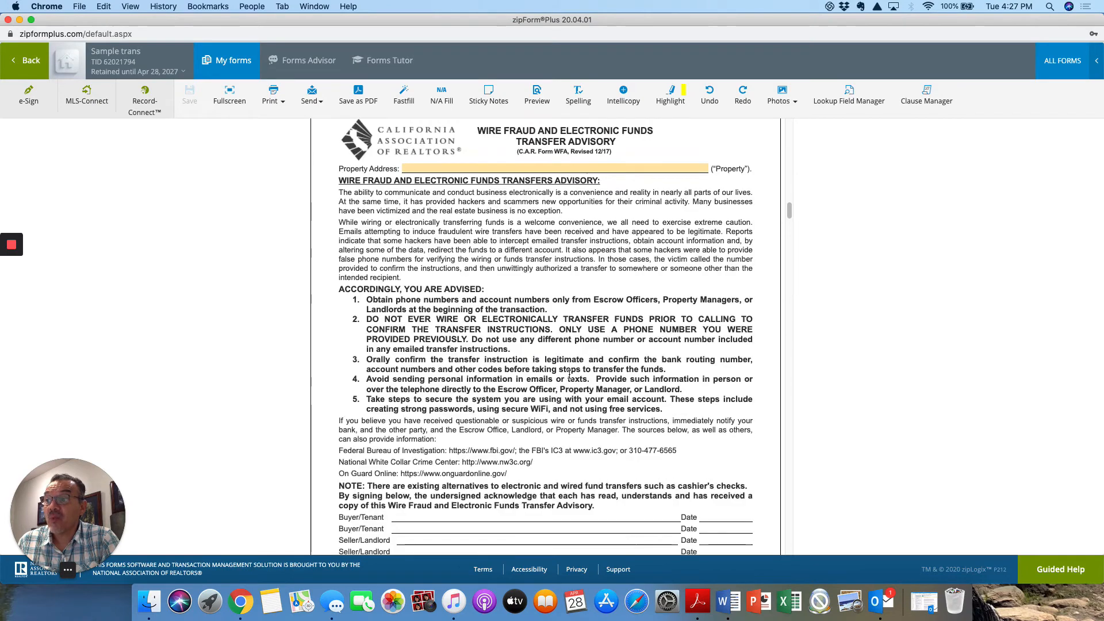
pyautogui.scroll(-4, 569, 374)
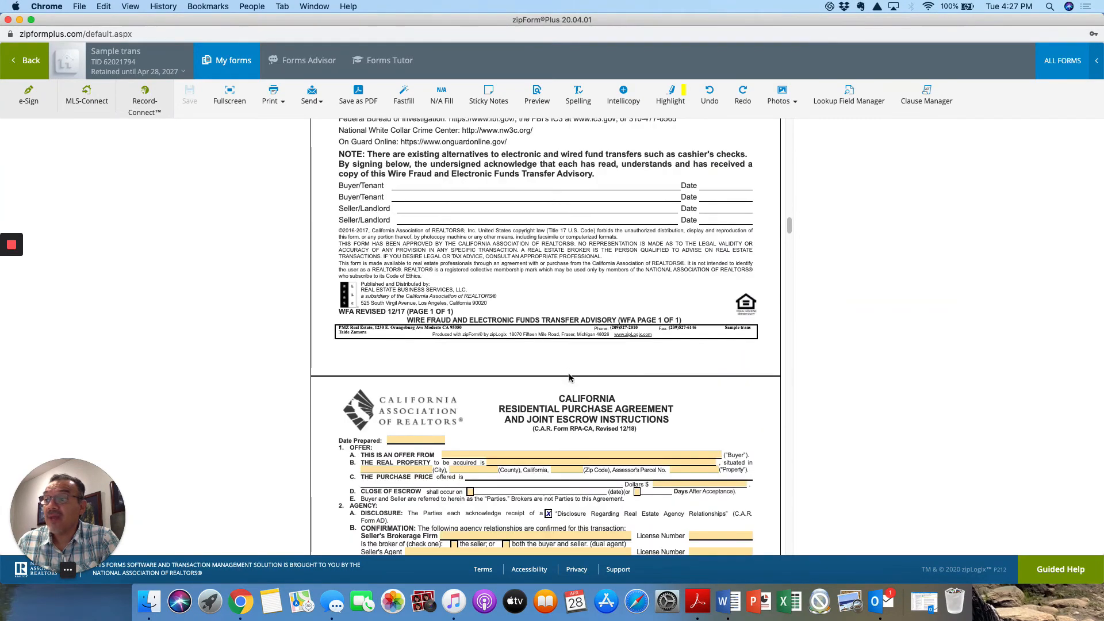
pyautogui.scroll(-3, 570, 376)
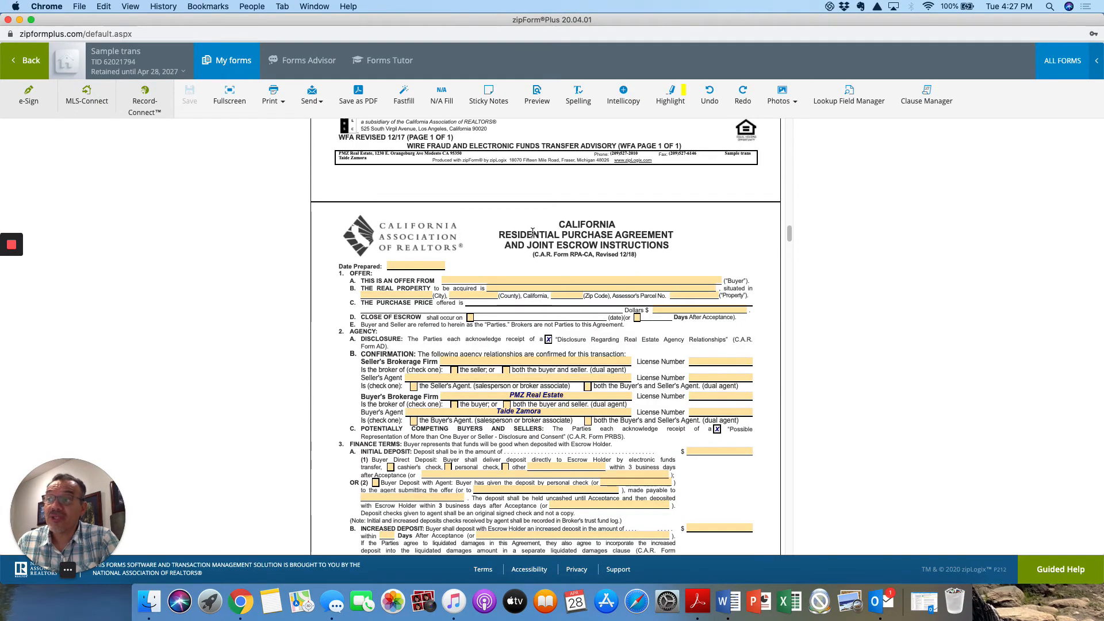
pyautogui.scroll(-15, 569, 265)
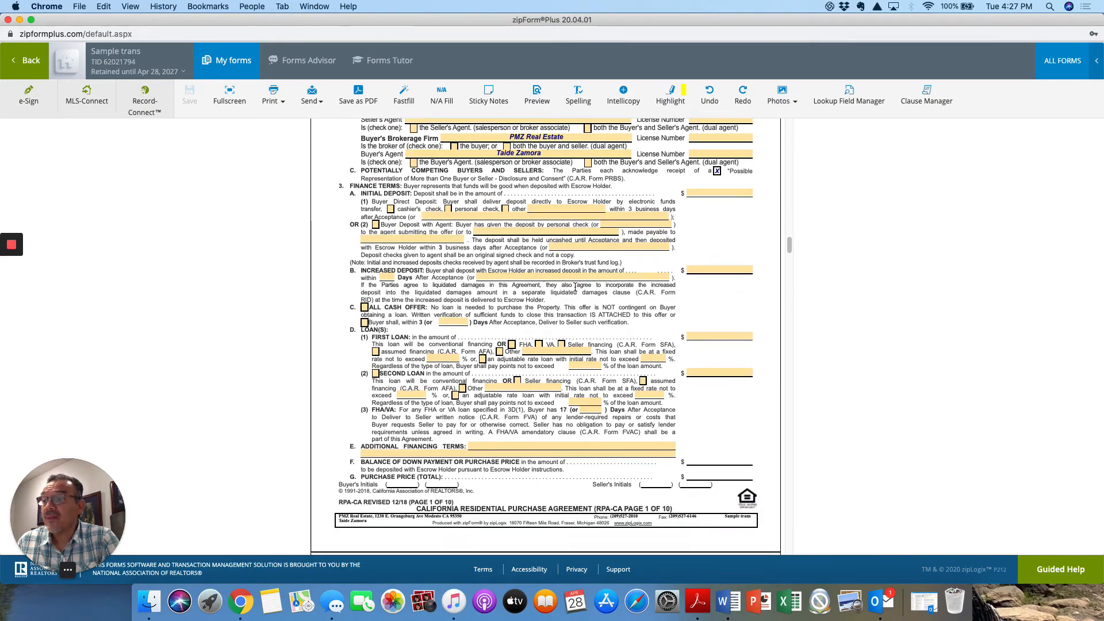
pyautogui.scroll(-20, 575, 286)
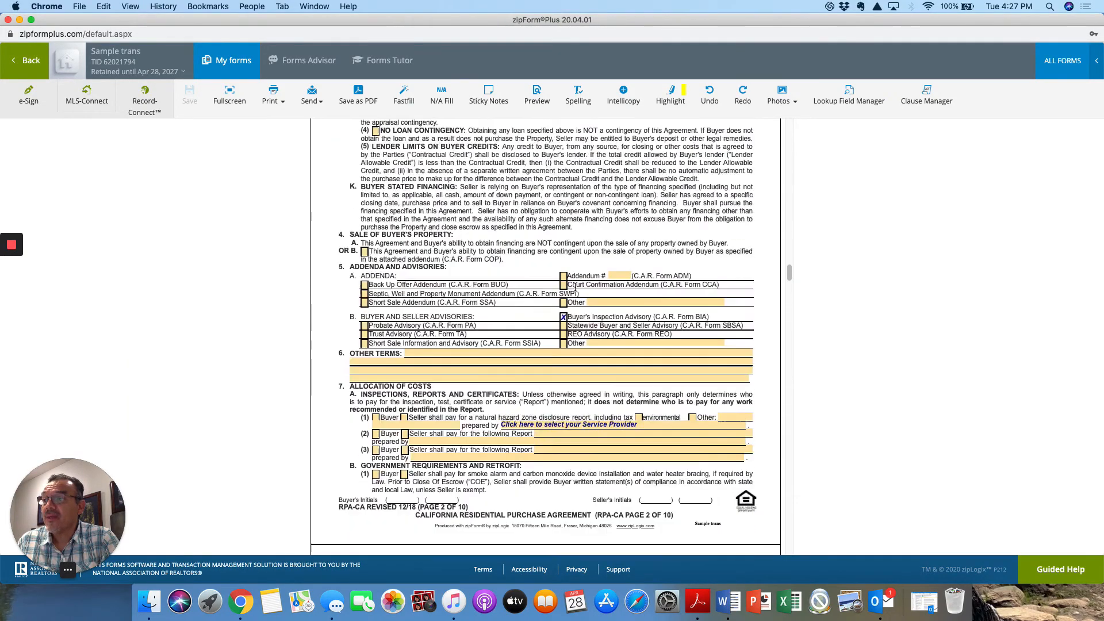
pyautogui.scroll(-20, 575, 287)
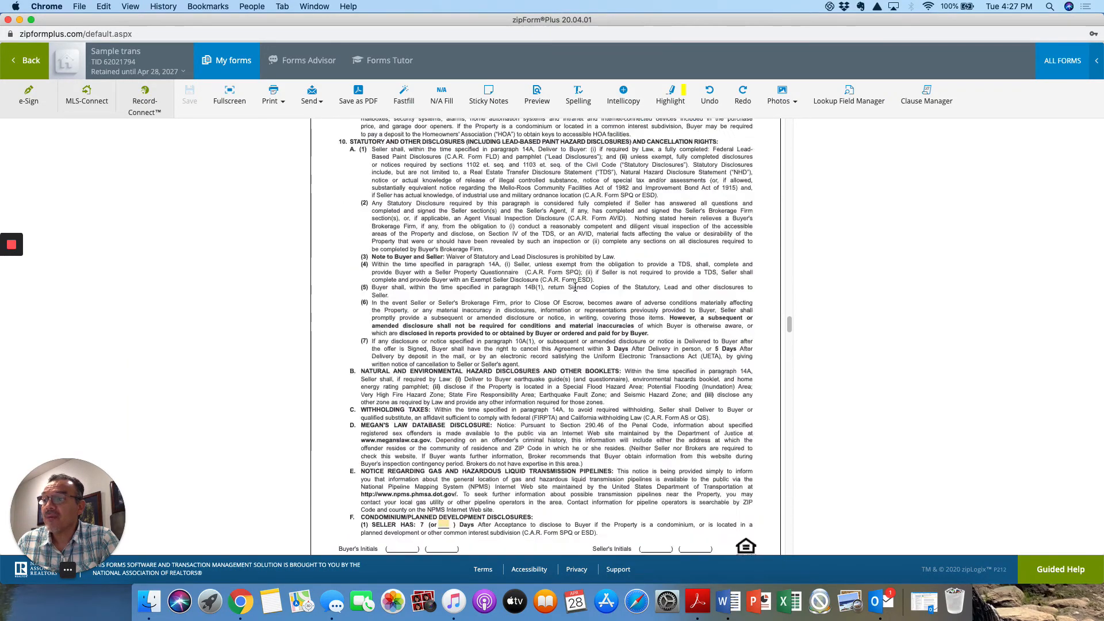
pyautogui.scroll(-20, 574, 286)
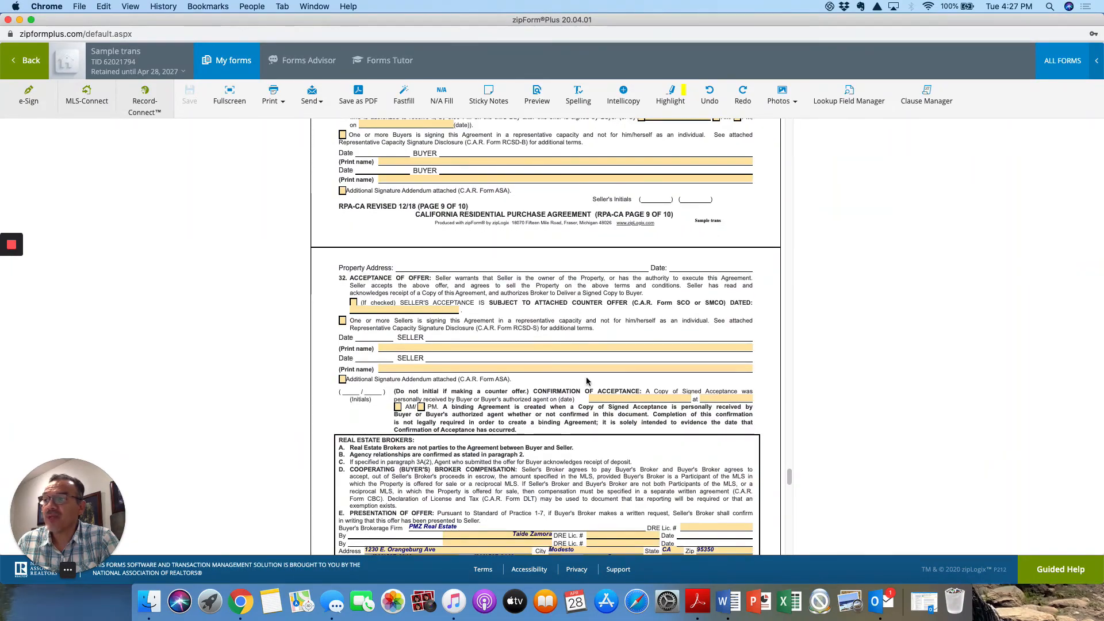
pyautogui.scroll(-15, 575, 322)
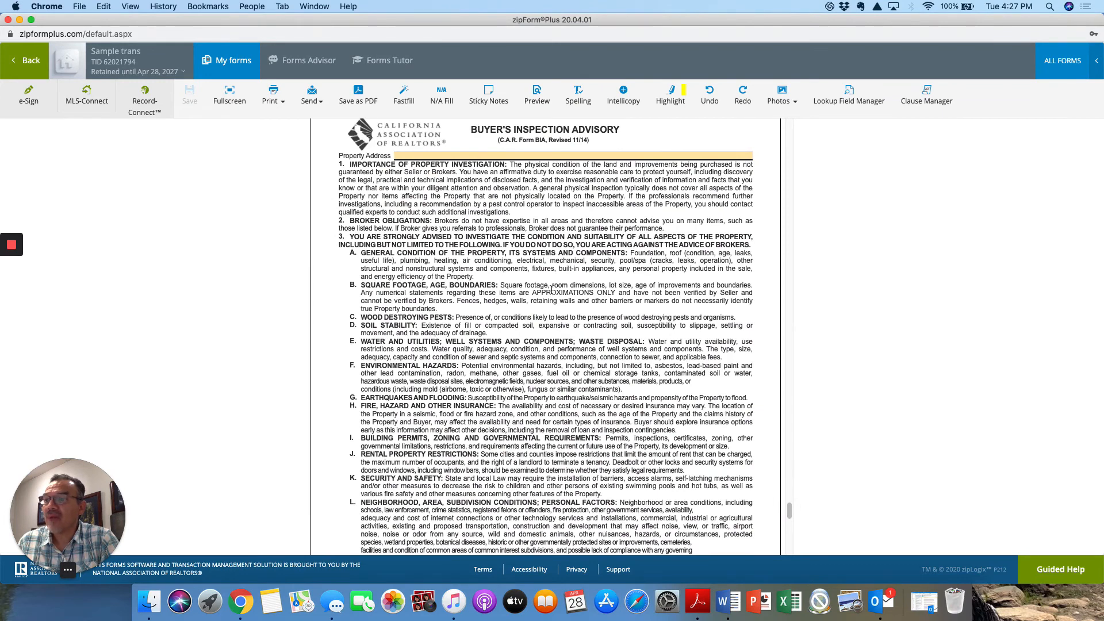
pyautogui.scroll(-5, 566, 321)
pyautogui.scroll(-5, 585, 346)
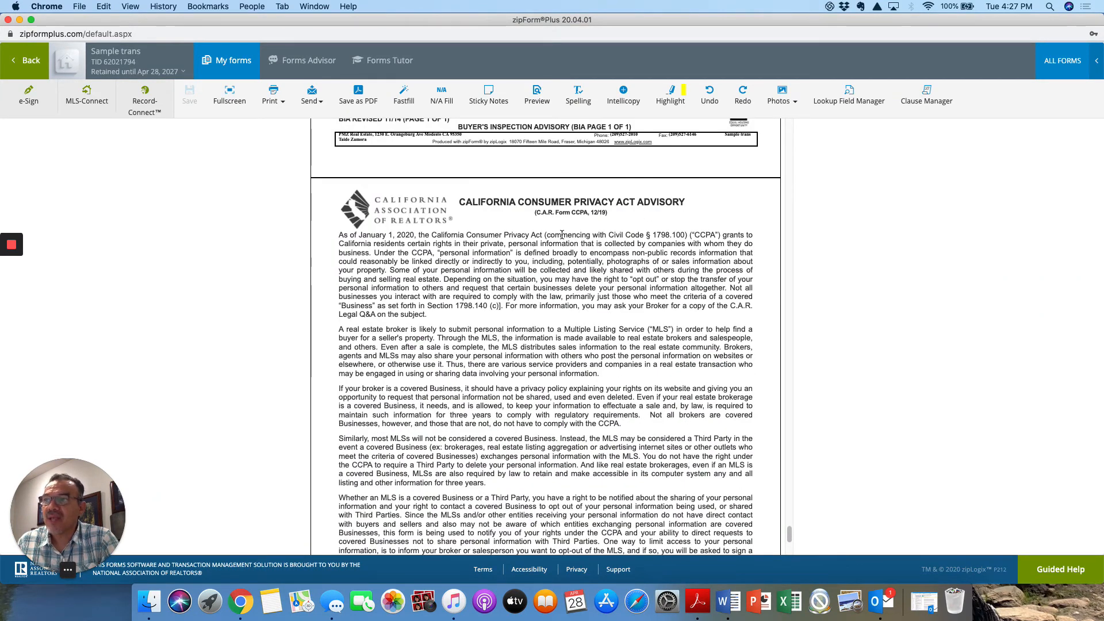
# - Skim the Residential Purchase Agreement back to its first page and return to the transaction's document list
pyautogui.scroll(15, 606, 311)
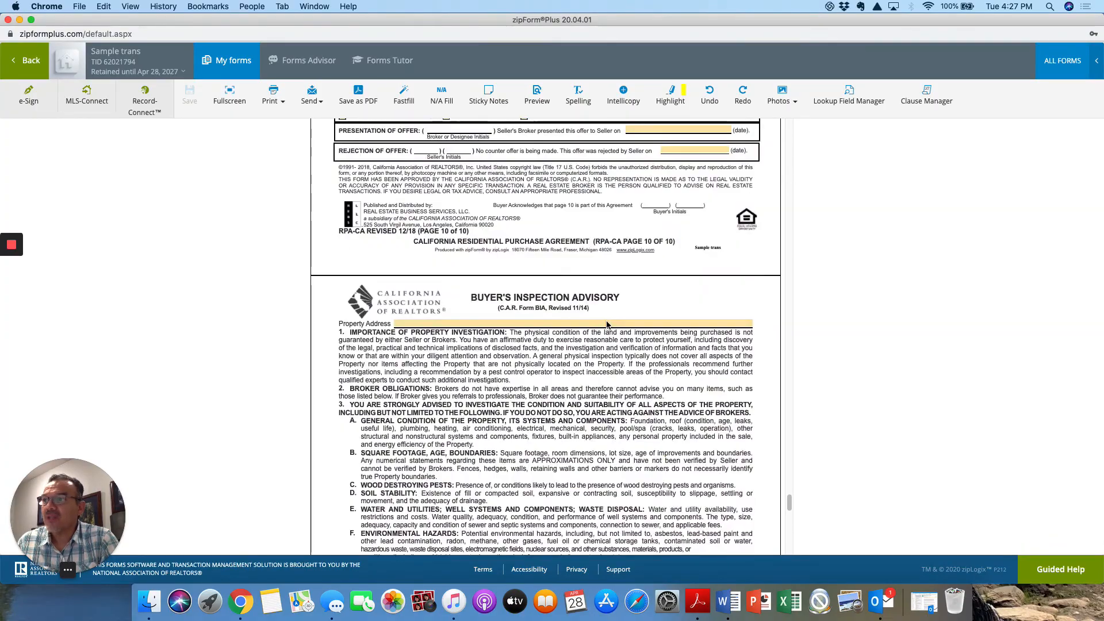
pyautogui.scroll(20, 606, 325)
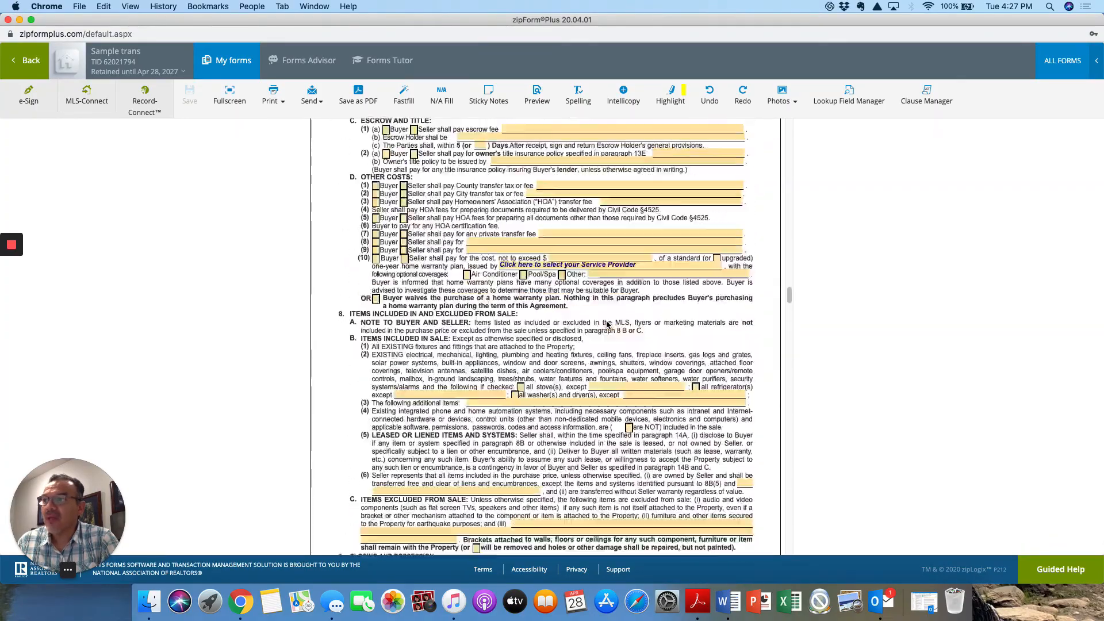
pyautogui.scroll(15, 606, 325)
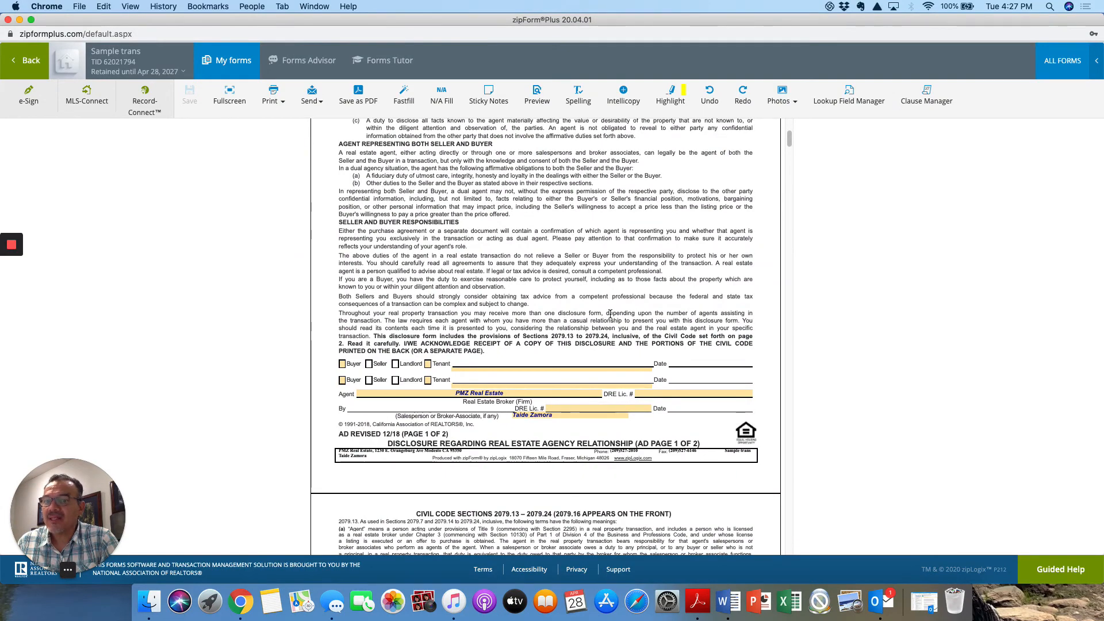
pyautogui.scroll(5, 610, 314)
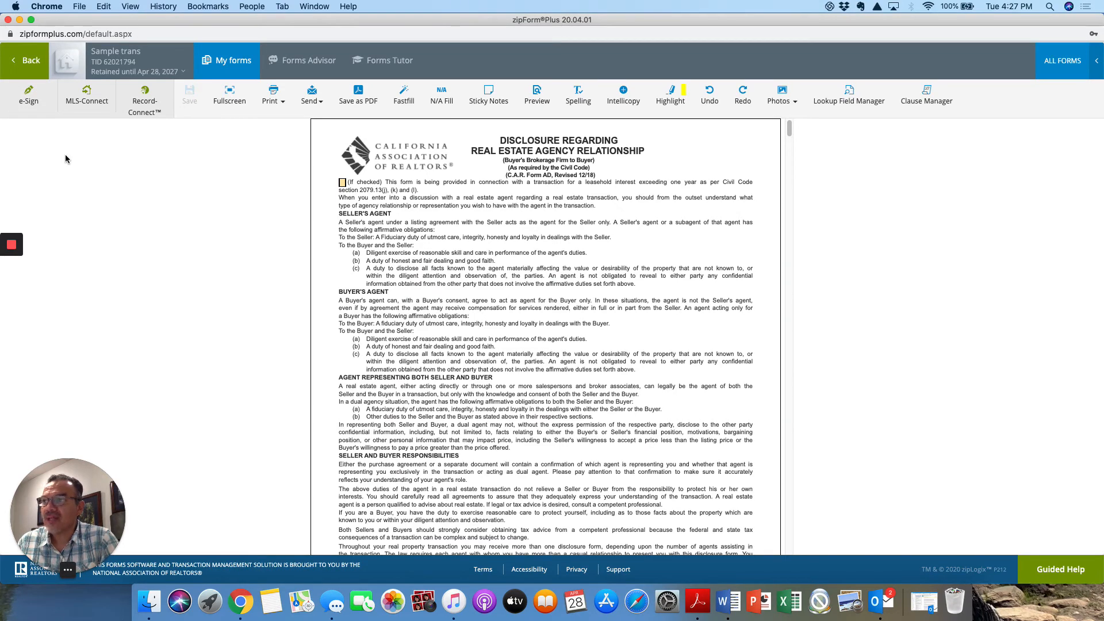
pyautogui.click(28, 60)
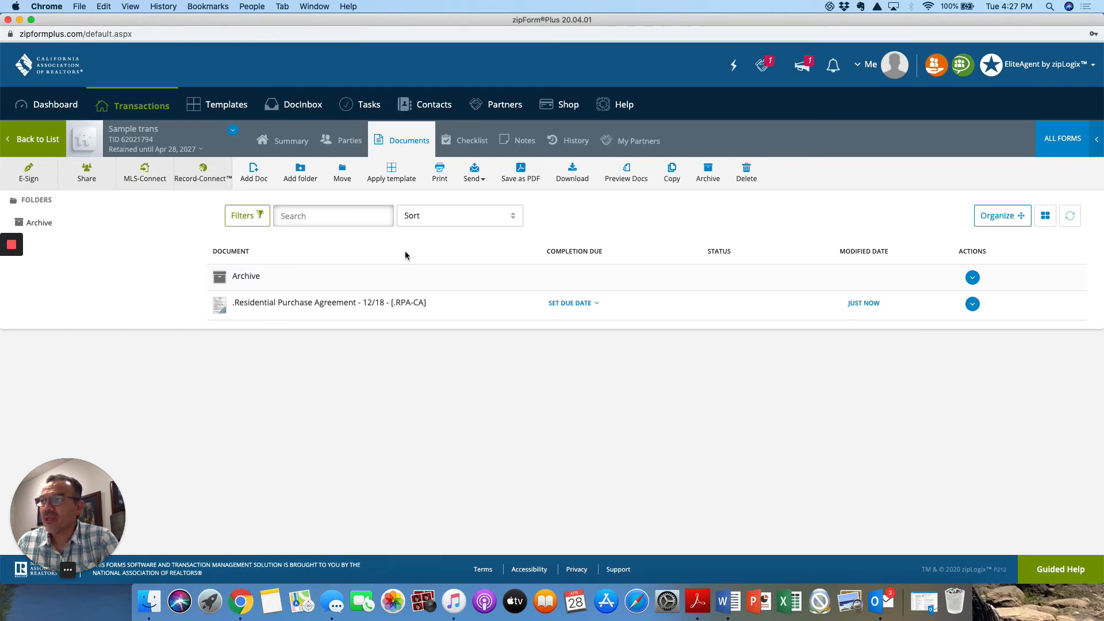
# - Add the Addendum No #1 - 12/15 form from the California Association of REALTORS library to the transaction's documents and close the library
pyautogui.click(1051, 143)
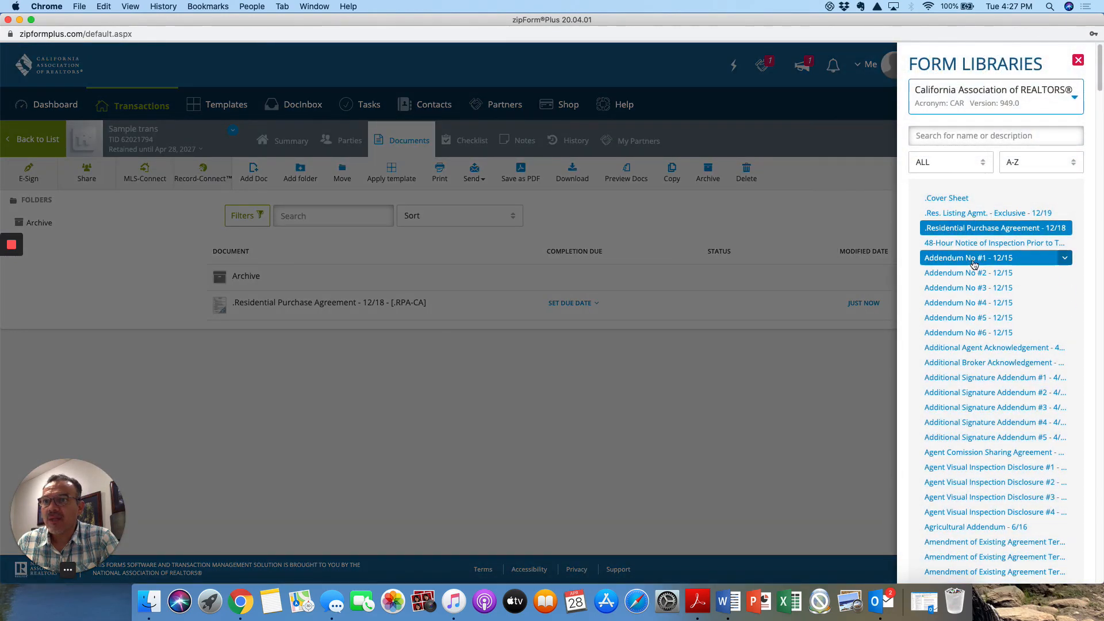
pyautogui.click(974, 263)
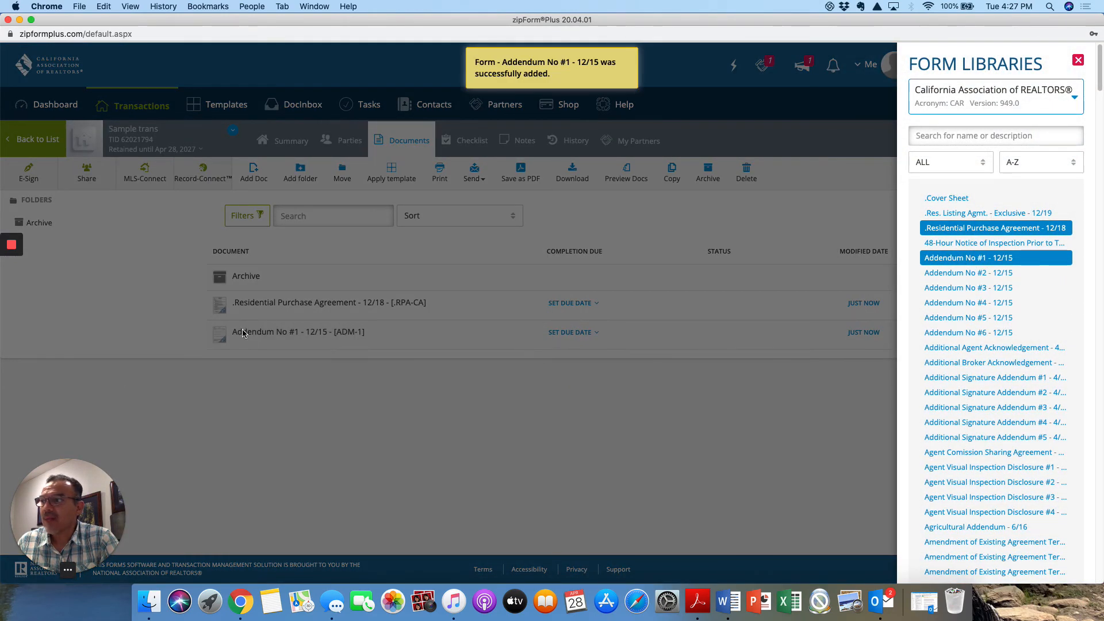
pyautogui.click(415, 417)
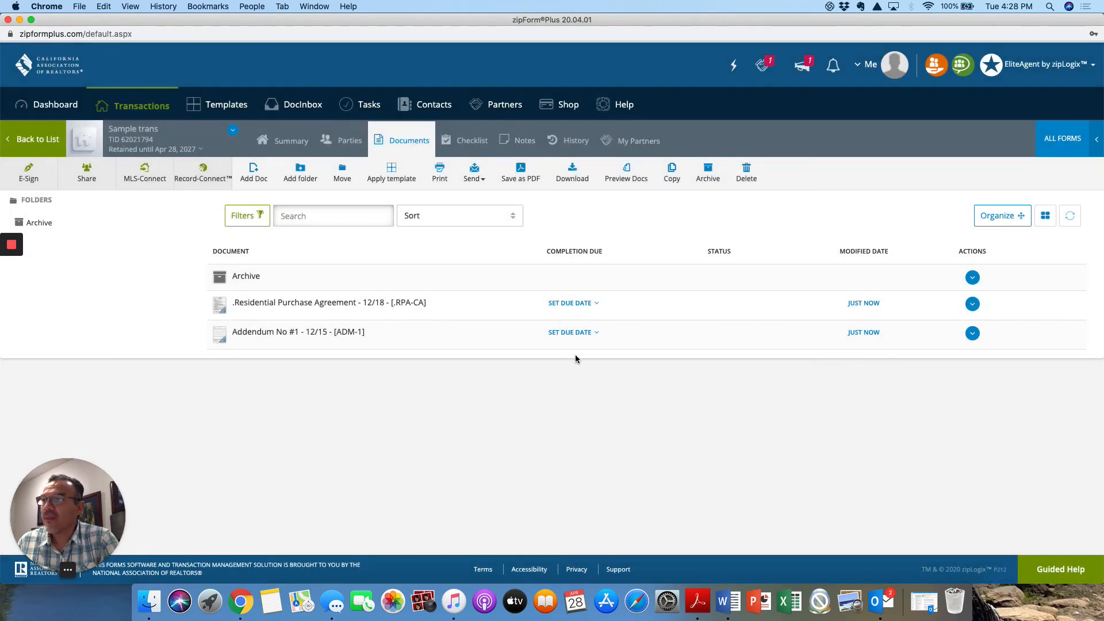